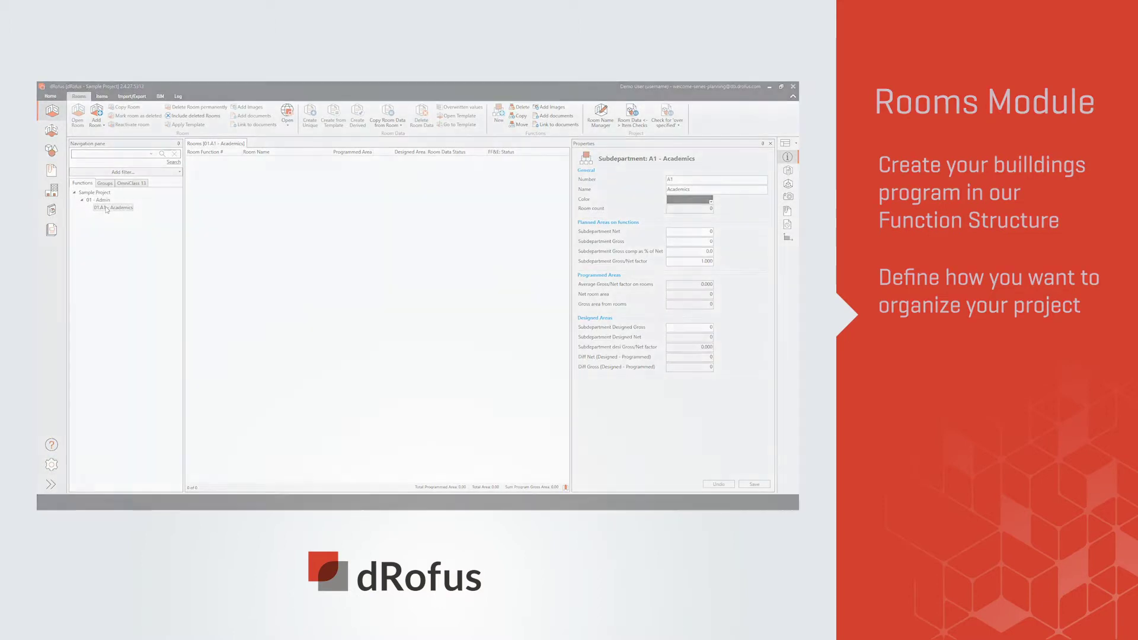
Add a Conference room and an Open Office room to Academics.
left_click(98, 116)
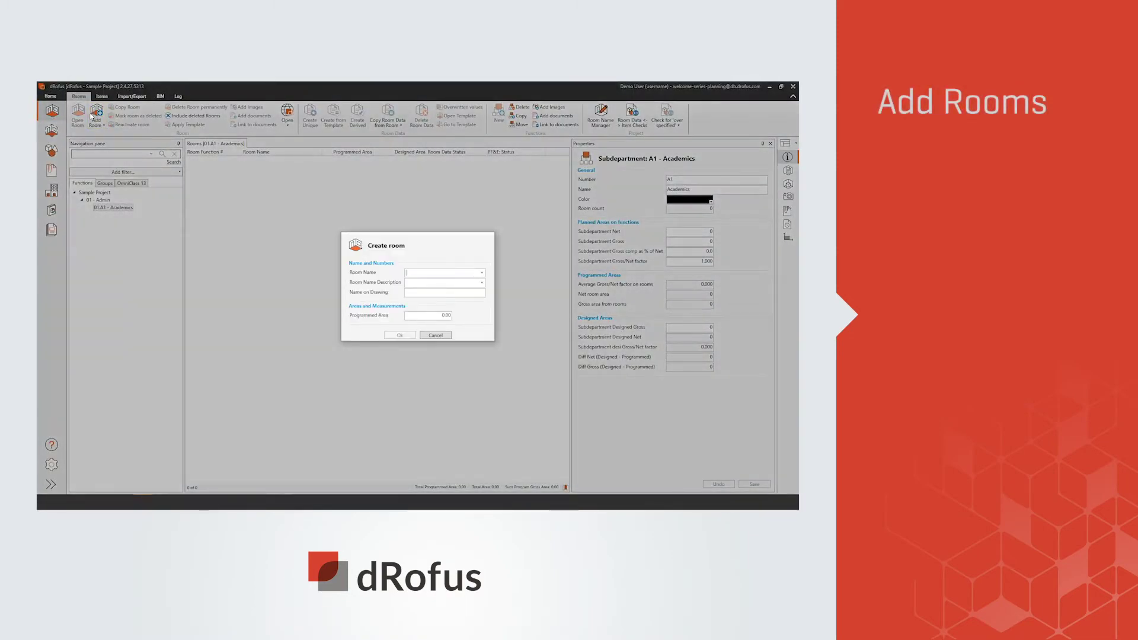
type("C")
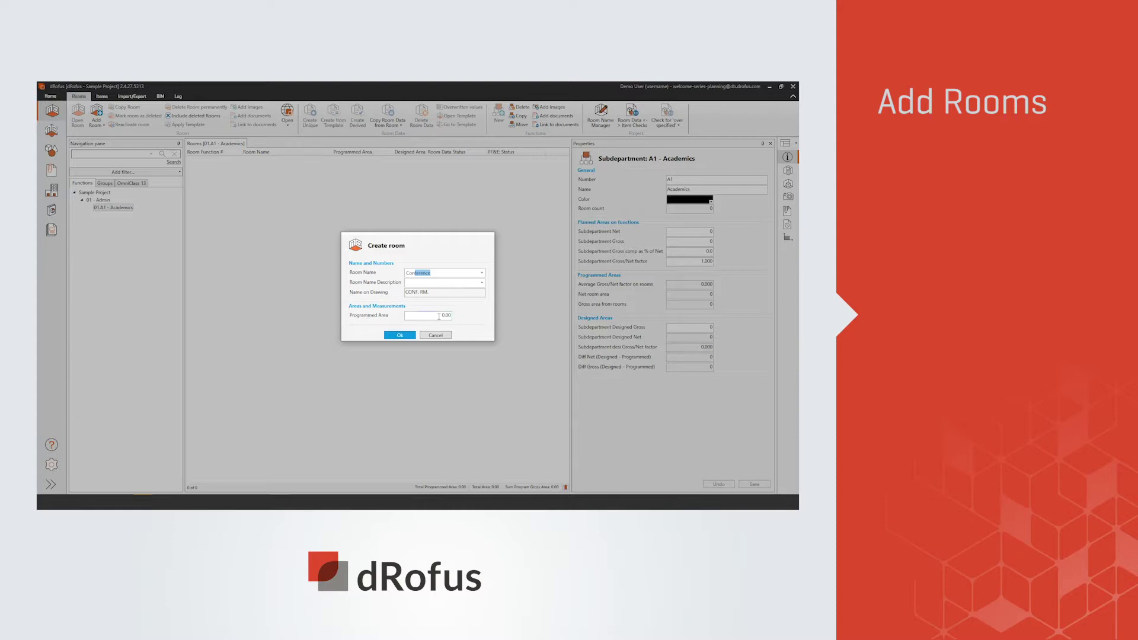
type("650")
left_click(399, 336)
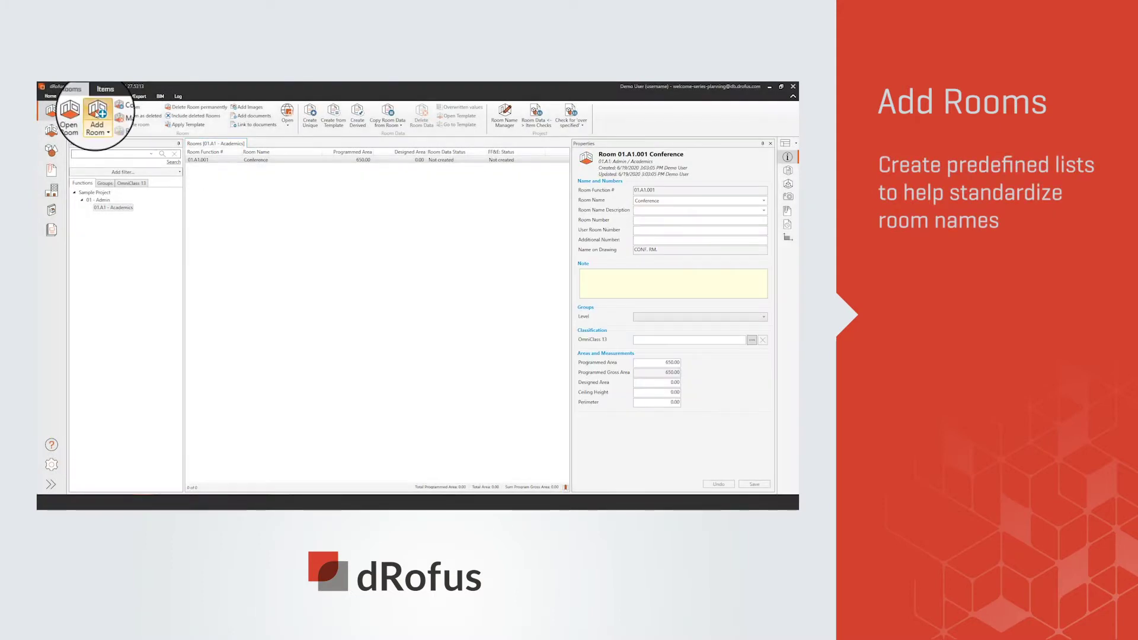
left_click(97, 115)
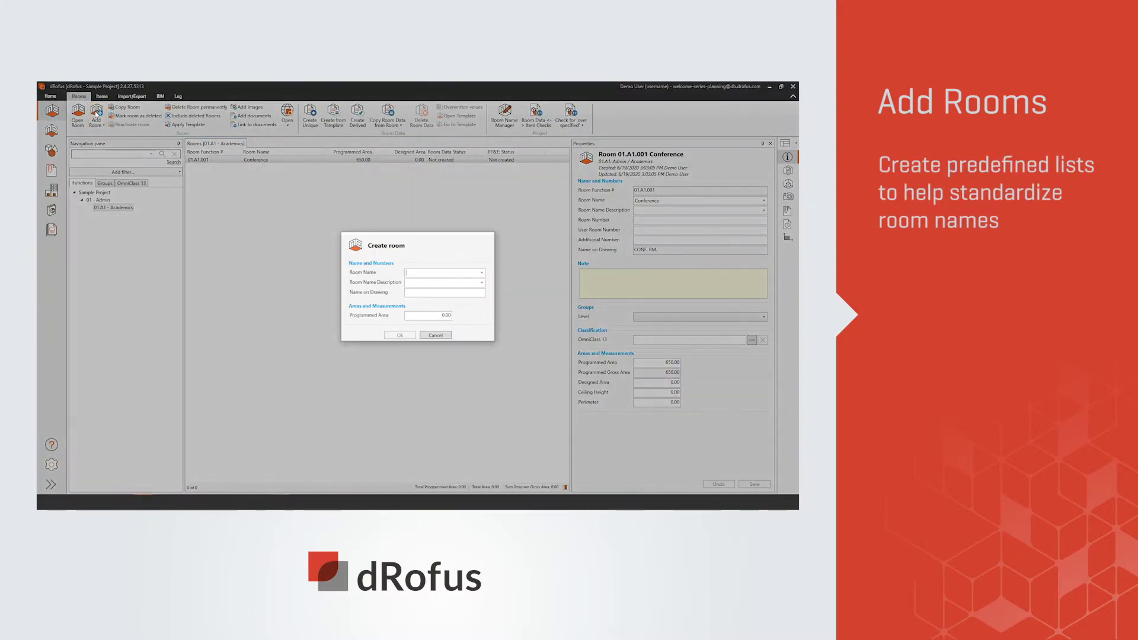
type("Open Office")
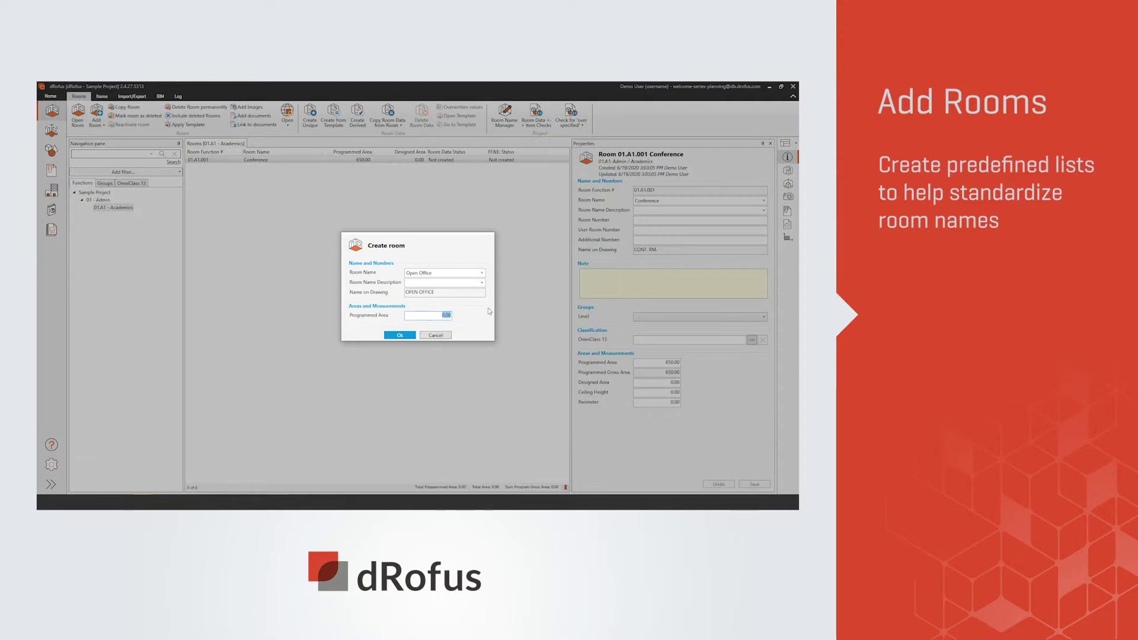
type("160")
key("Return")
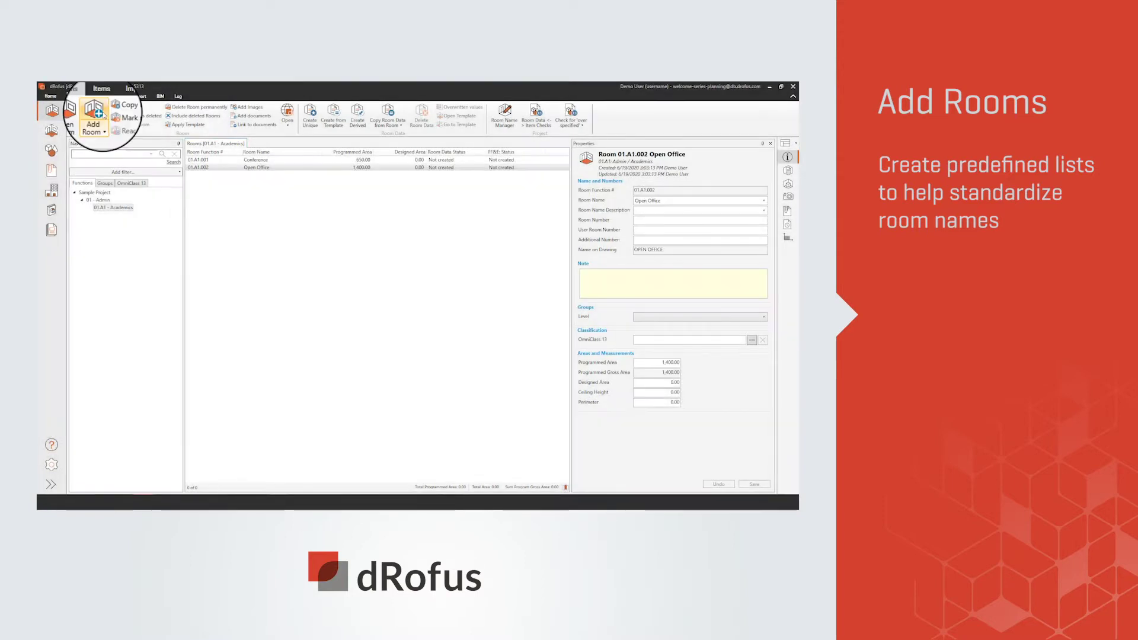
Add a Private Office and make five copies of it.
left_click(97, 116)
type("P")
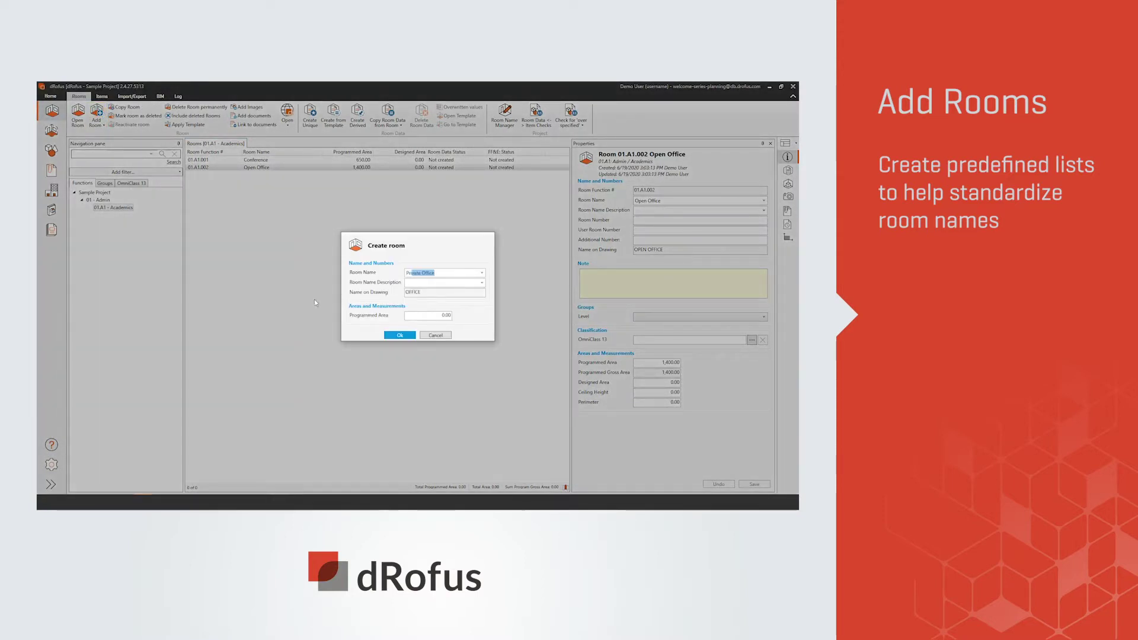
type("20")
key("Return")
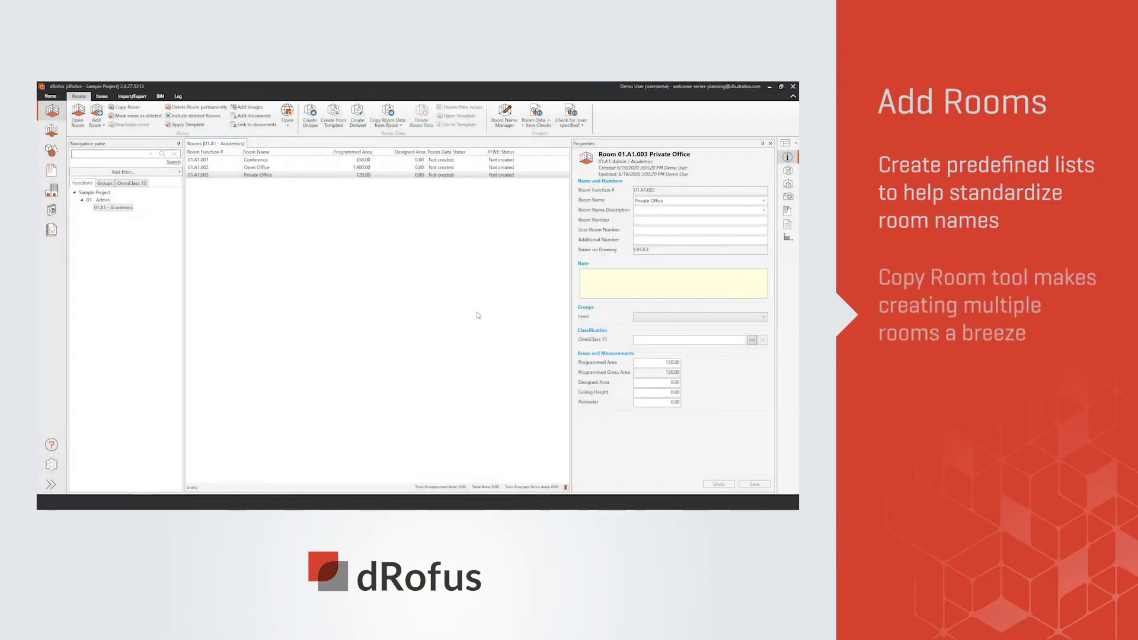
left_click(125, 107)
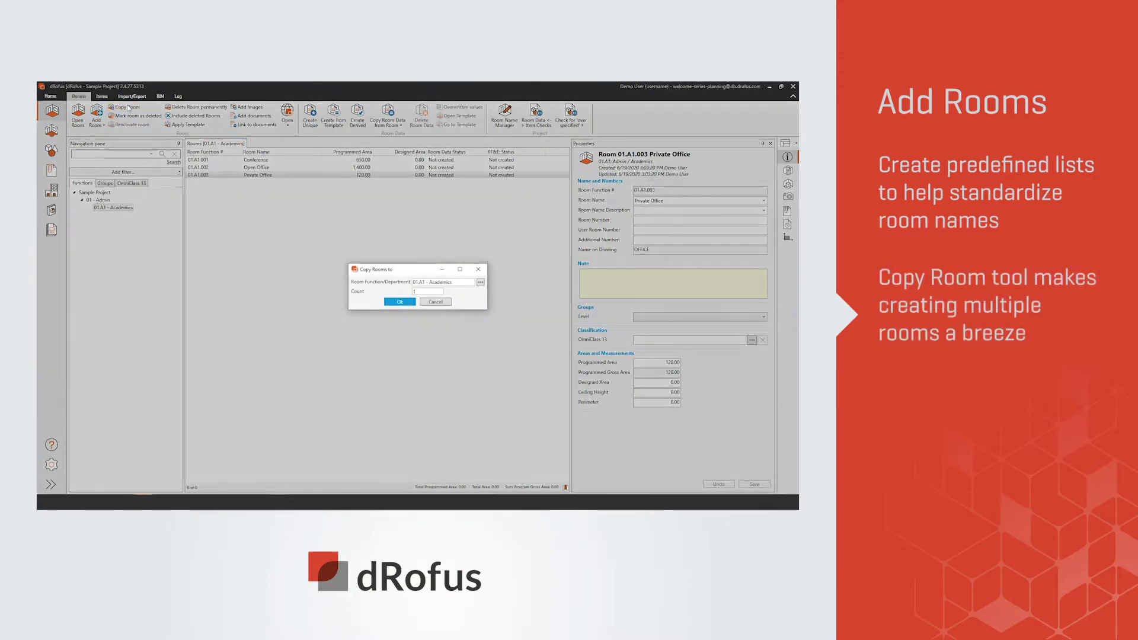
type("5")
key("Return")
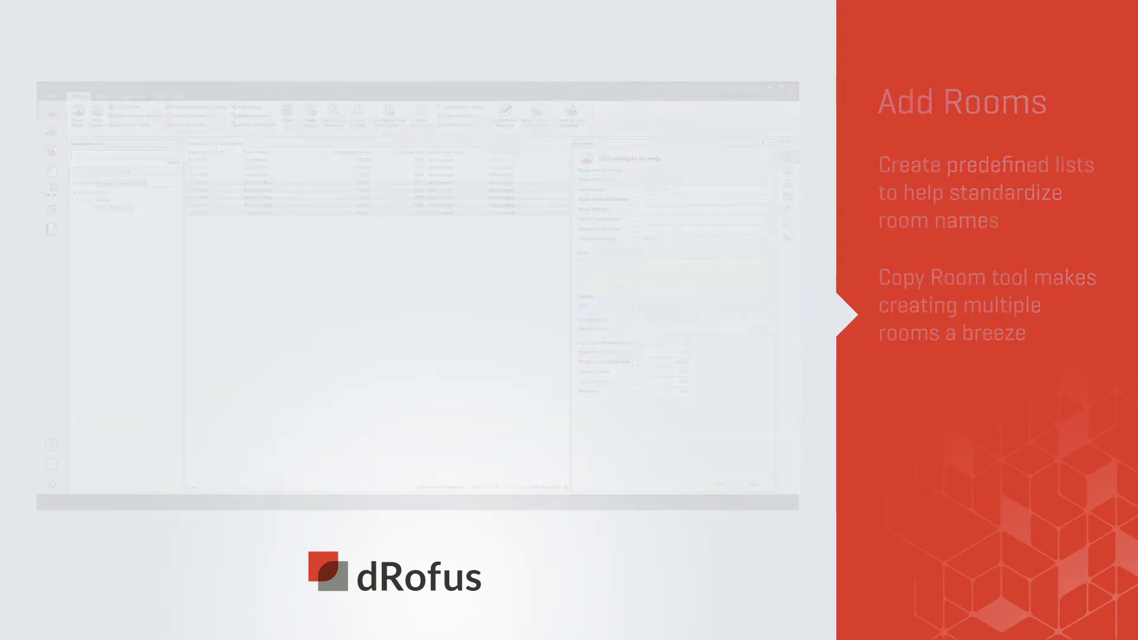
Choose the functional program spreadsheet as the source for a room import.
left_click(132, 96)
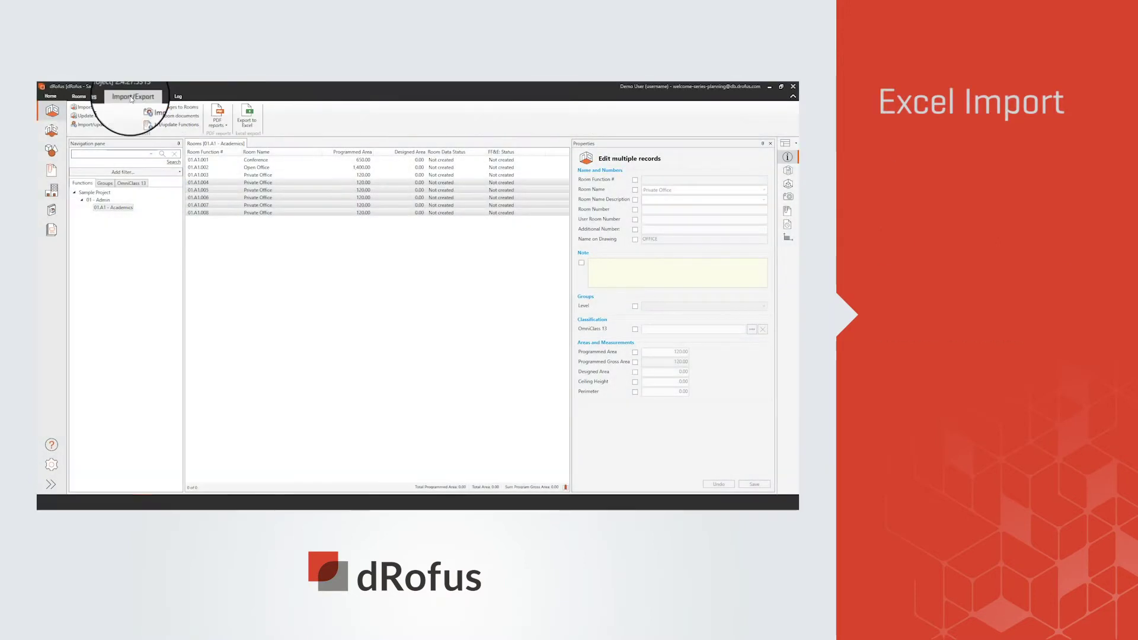
left_click(97, 107)
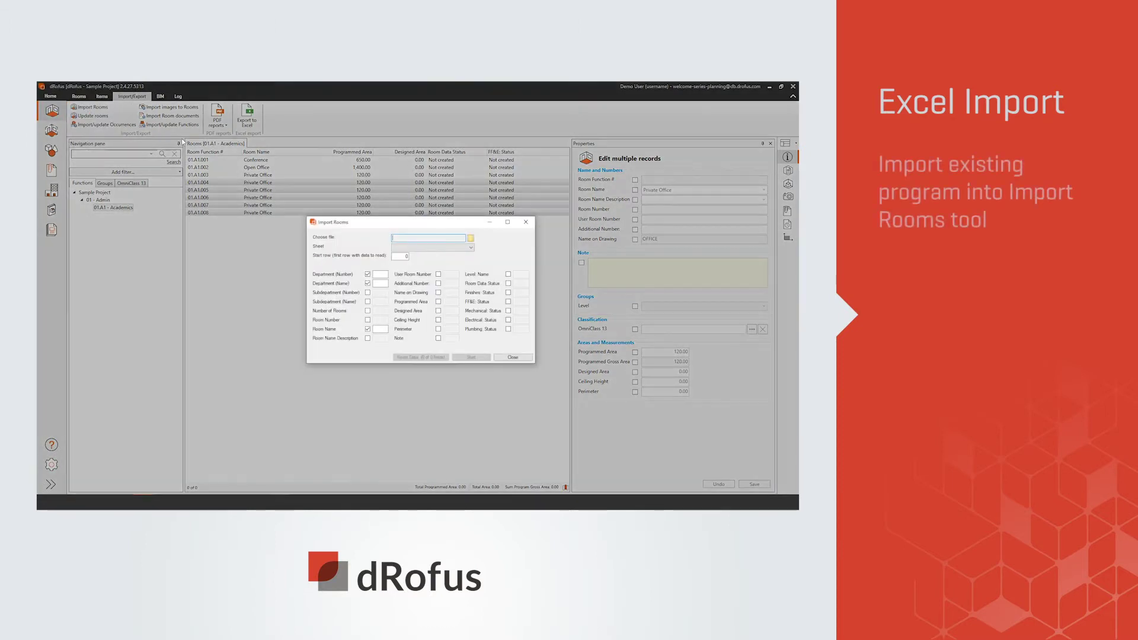
left_click(471, 241)
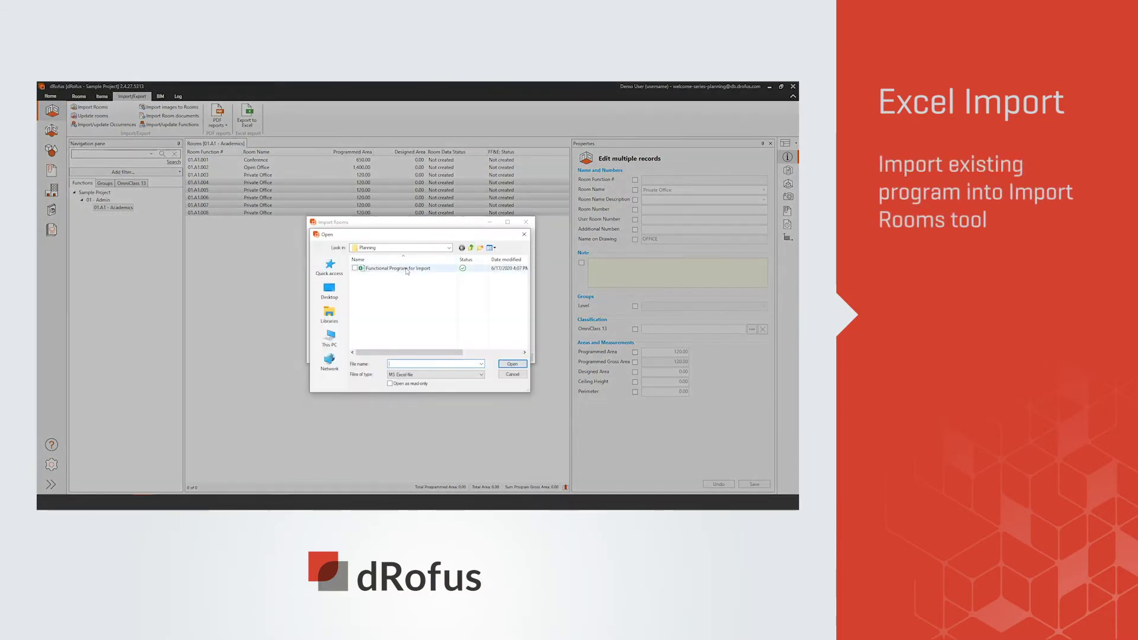
left_click(427, 269)
double_click(427, 269)
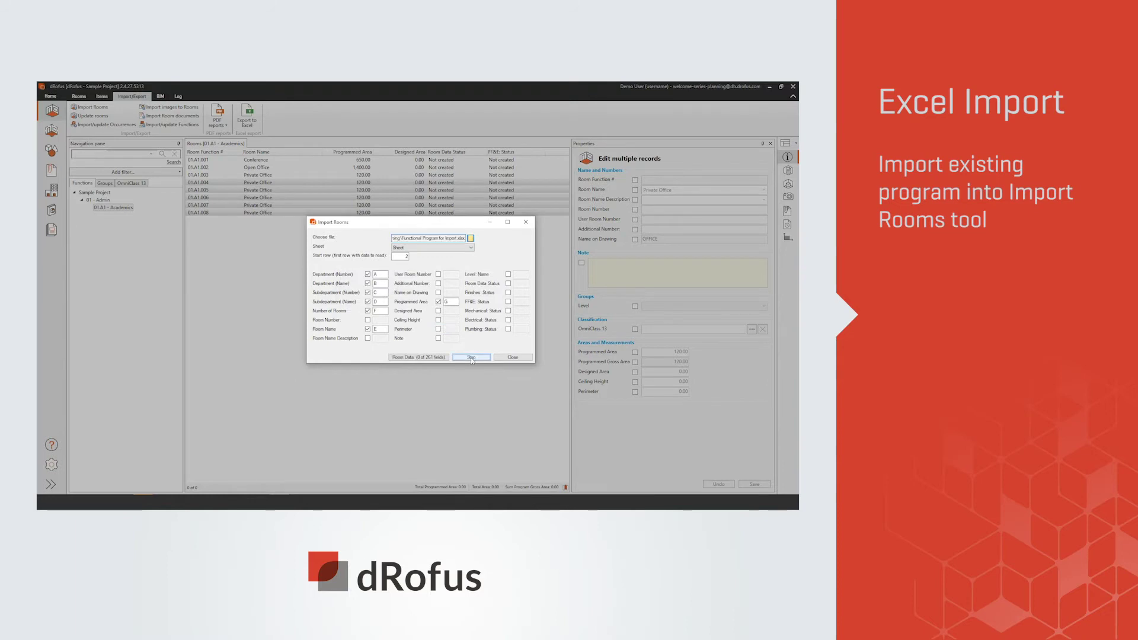
Run the room import, then view the 02 - Training Center department's rooms.
left_click(472, 357)
left_click(447, 324)
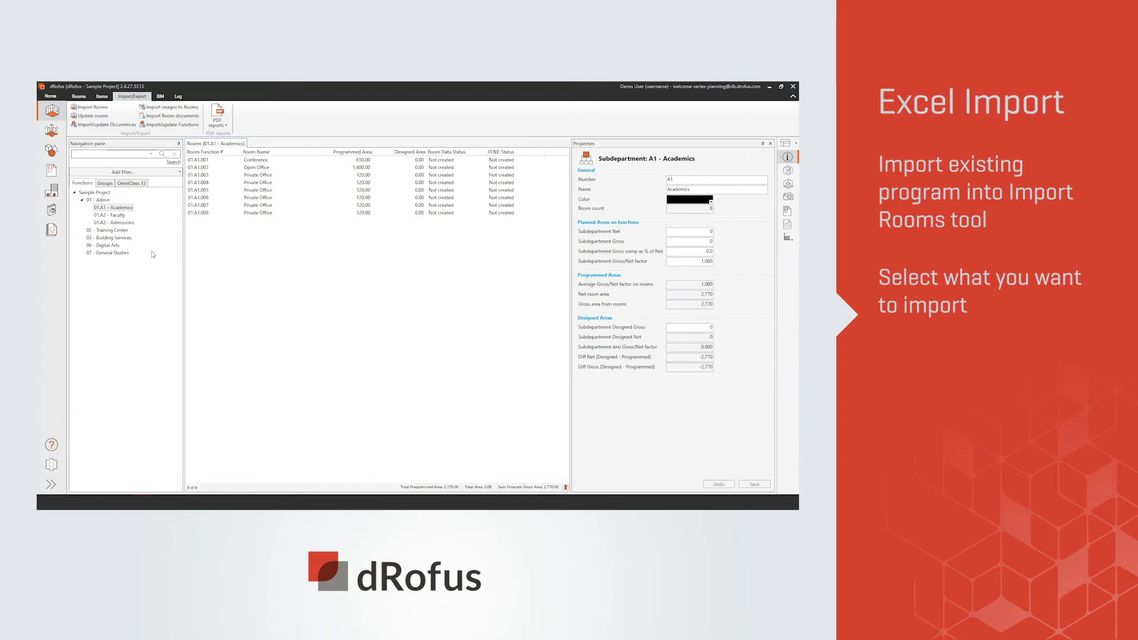
left_click(113, 229)
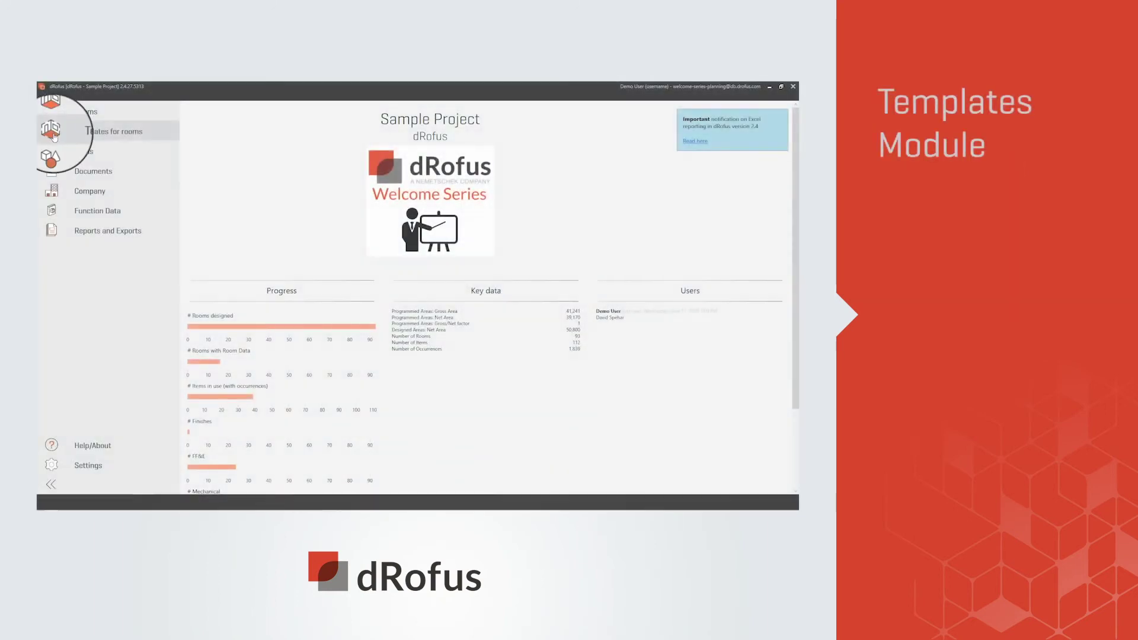
Add six rooms to General Studies from the Classroom - Standard template, reaching 77 rooms.
left_click(134, 131)
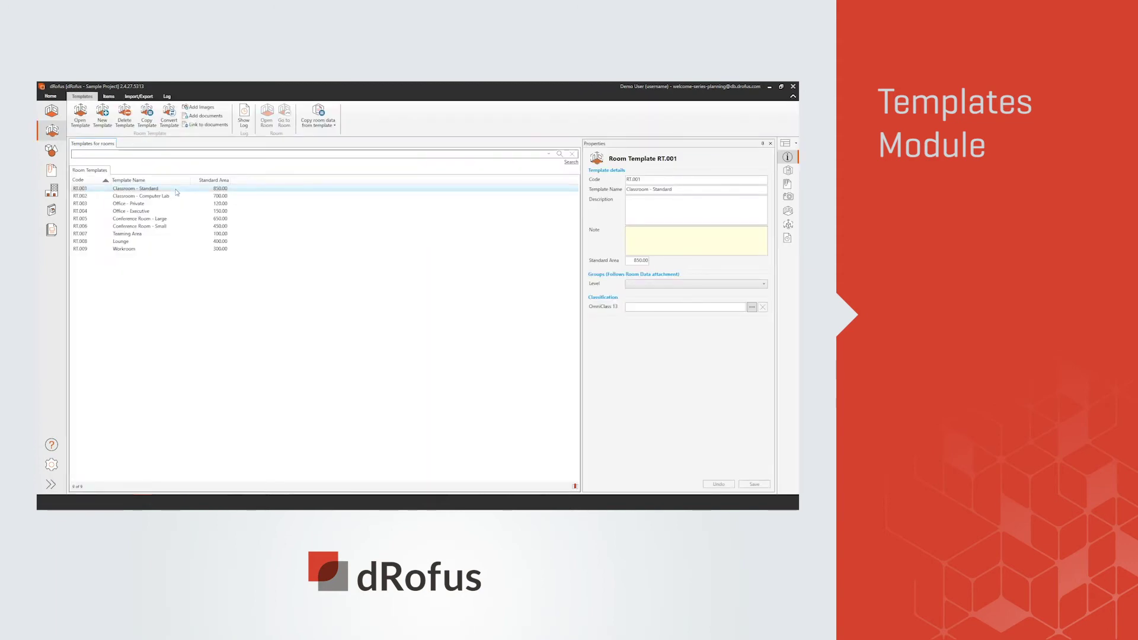
left_click(52, 115)
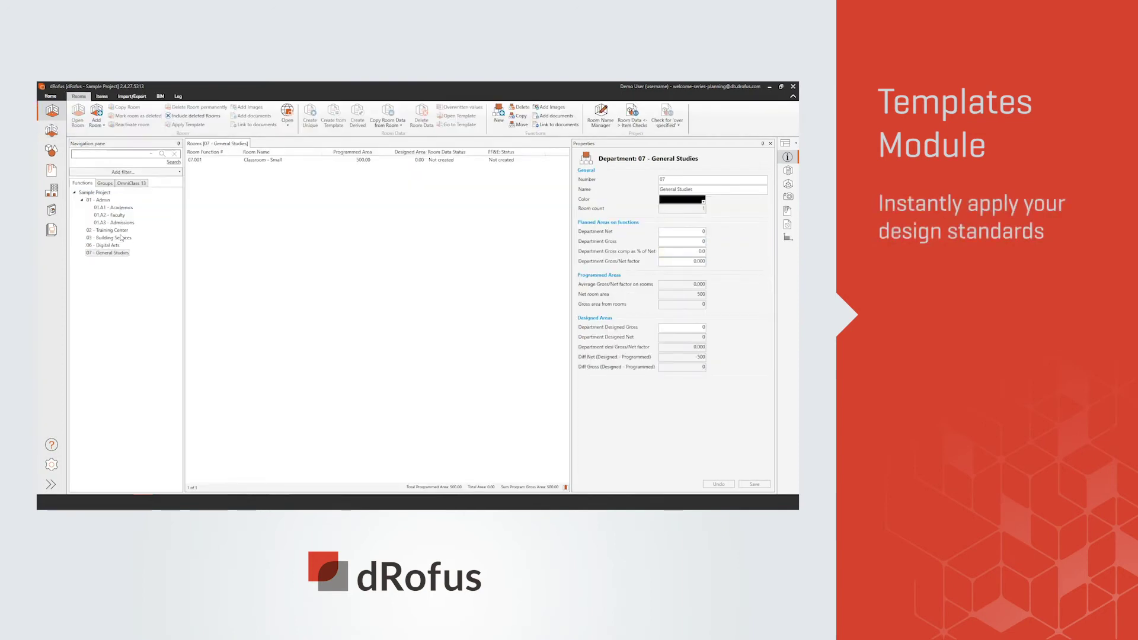
left_click(96, 125)
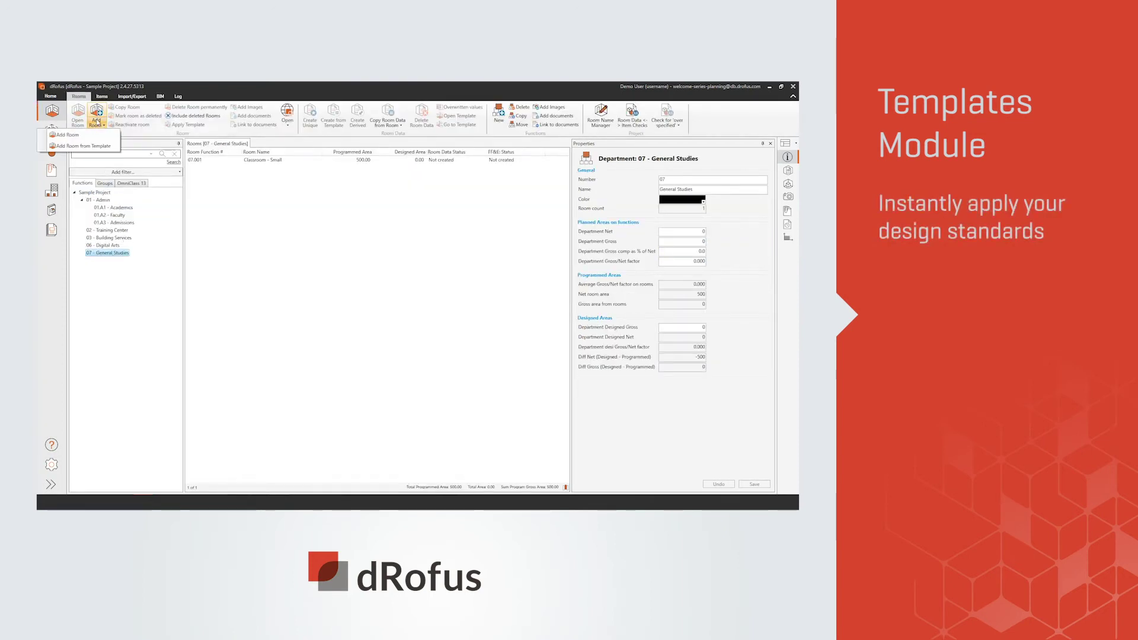
left_click(75, 145)
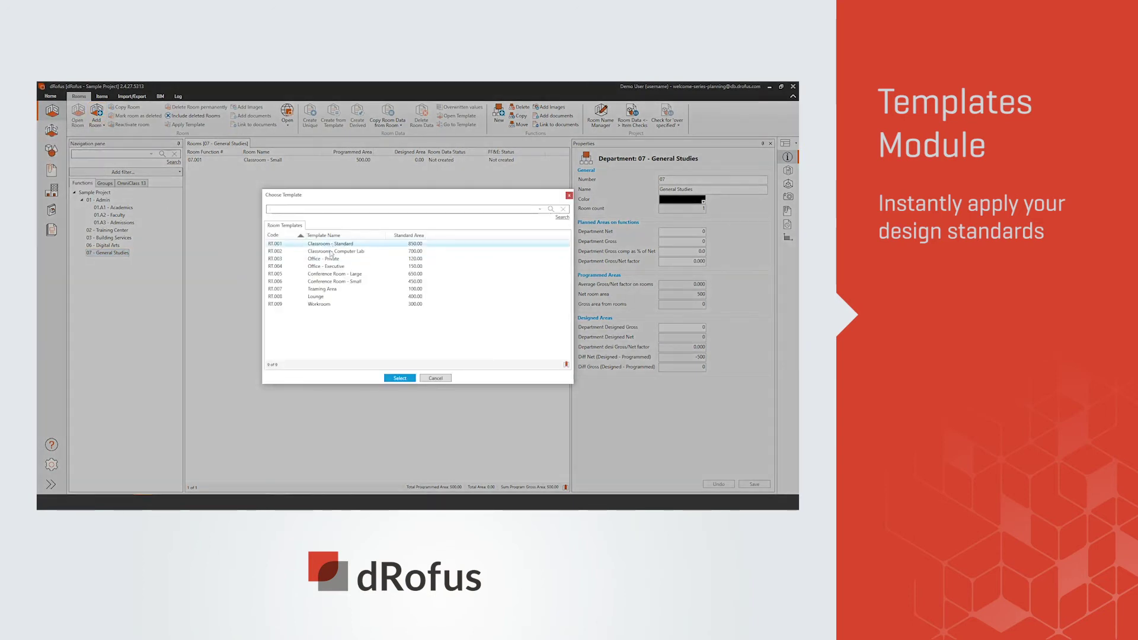
left_click(330, 244)
left_click(399, 377)
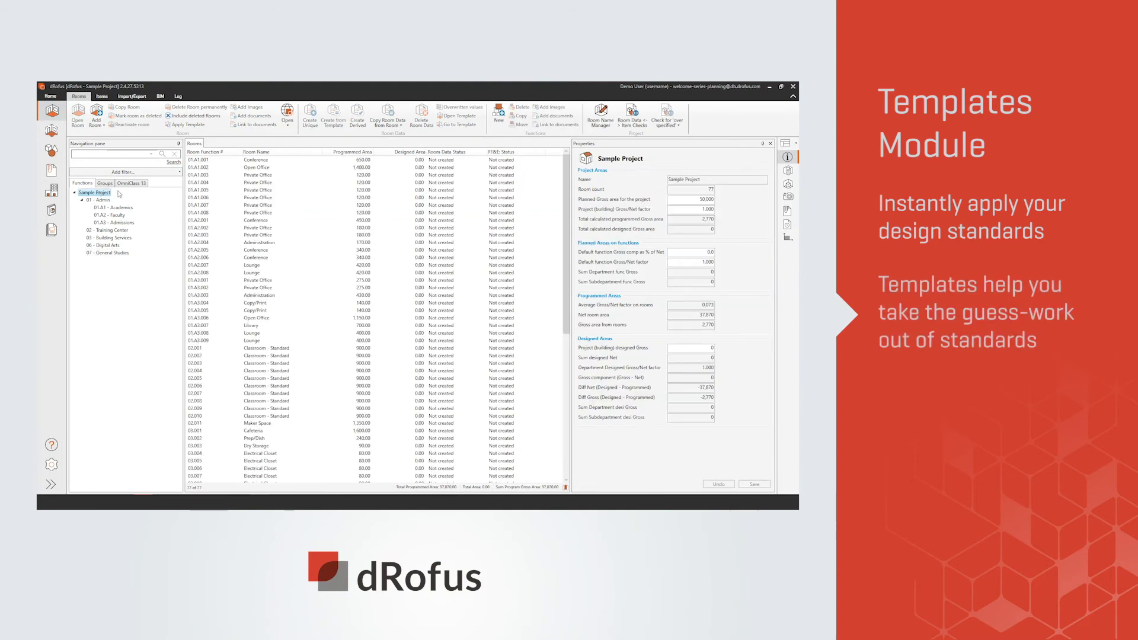
Toggle the Area summary panel off and on, showing per-department room counts and net areas.
left_click(788, 238)
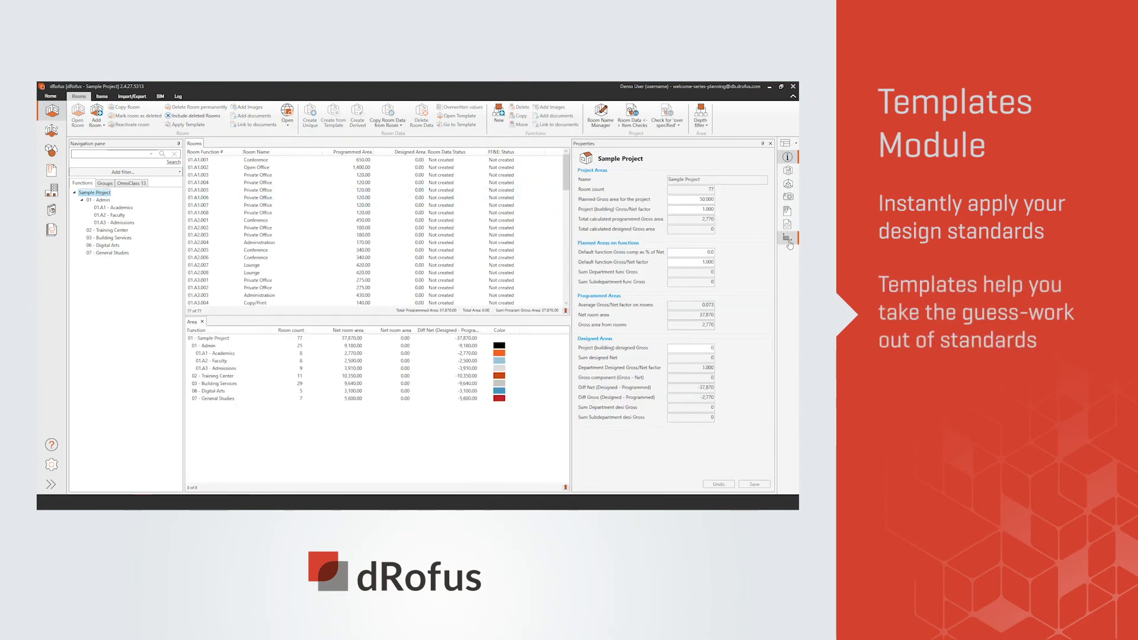
left_click(789, 238)
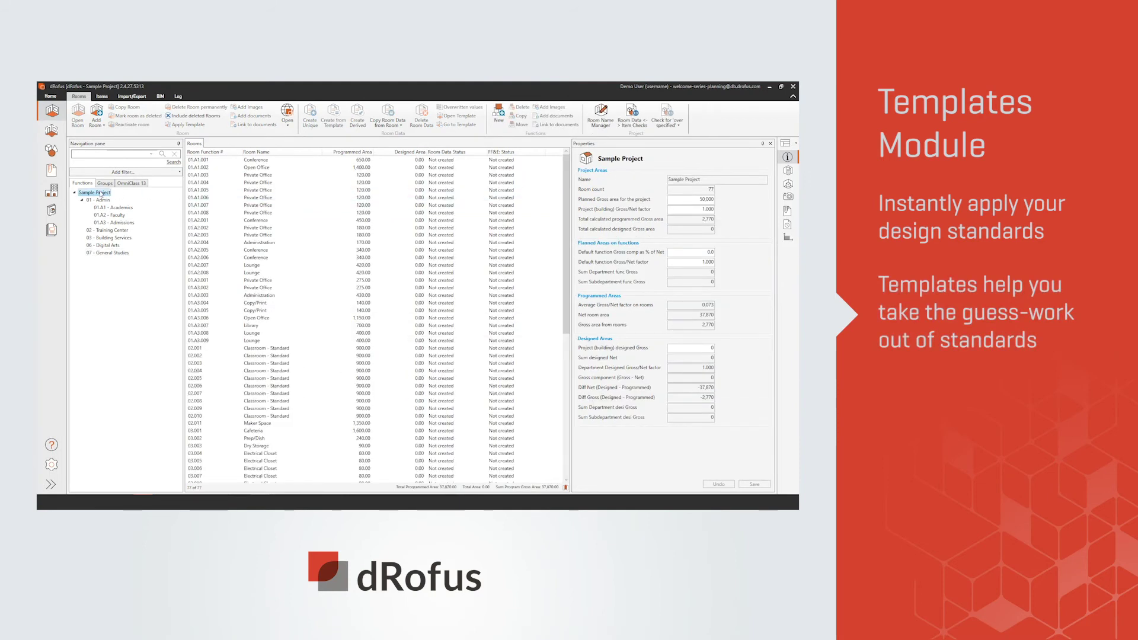
left_click(789, 239)
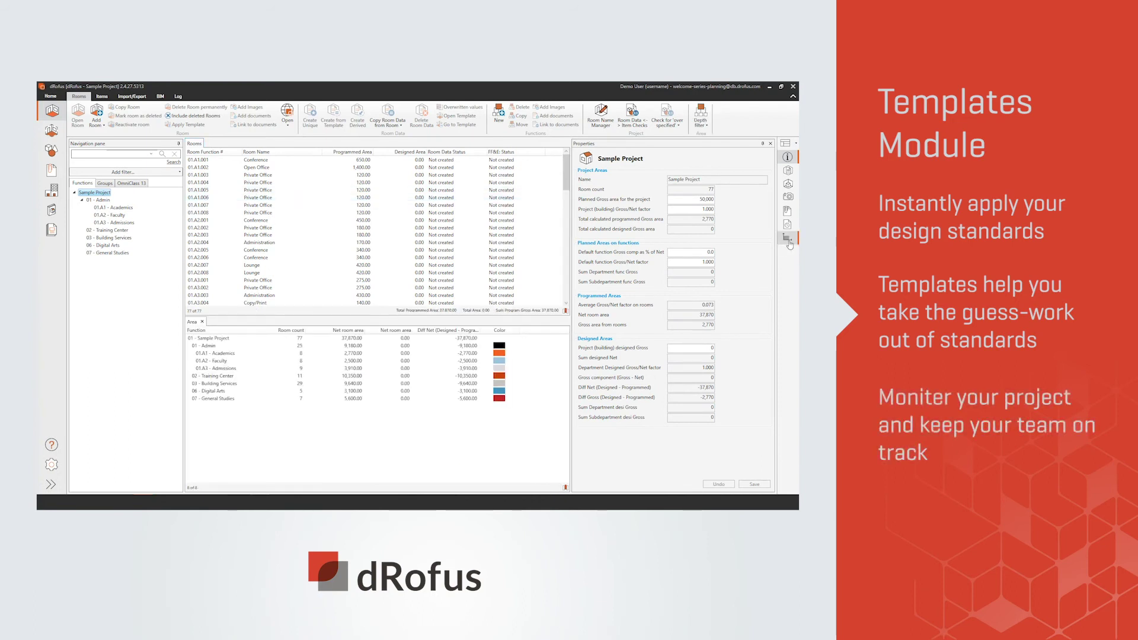